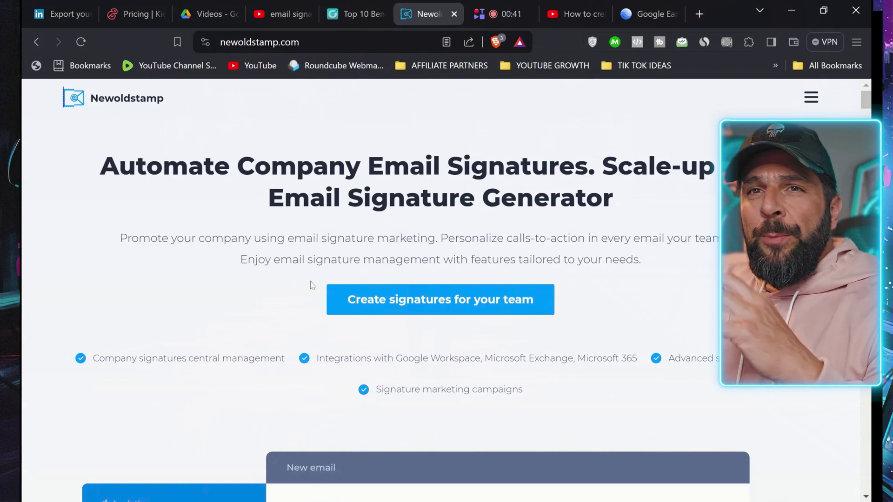
# Step: Scroll down the Newoldstamp landing page toward signature creation and the template gallery
pyautogui.scroll(-1, 220, 330)
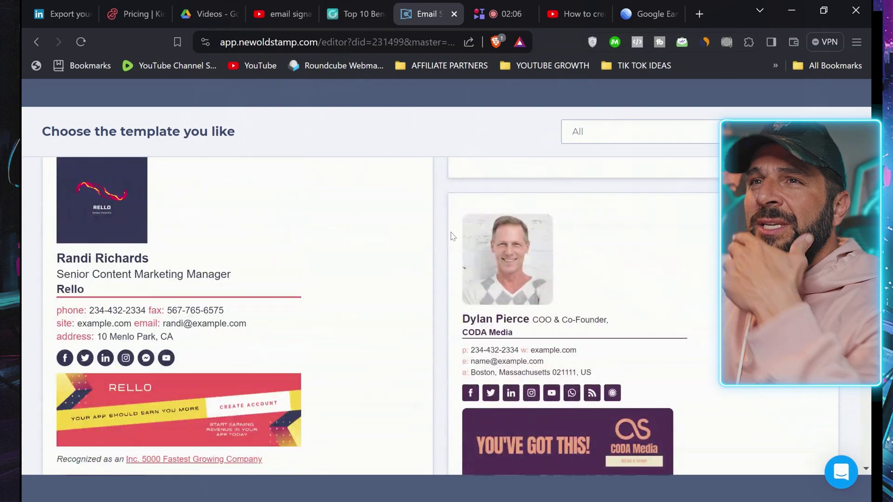
pyautogui.scroll(-15, 450, 236)
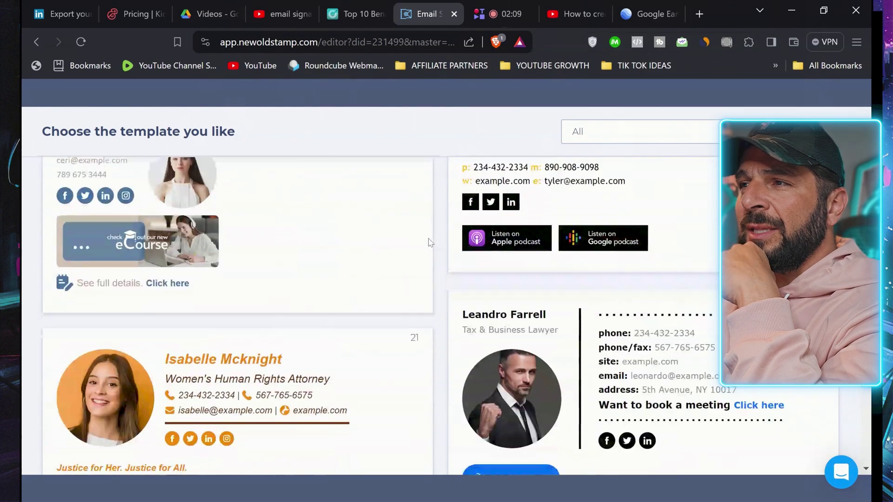
pyautogui.scroll(-10, 470, 250)
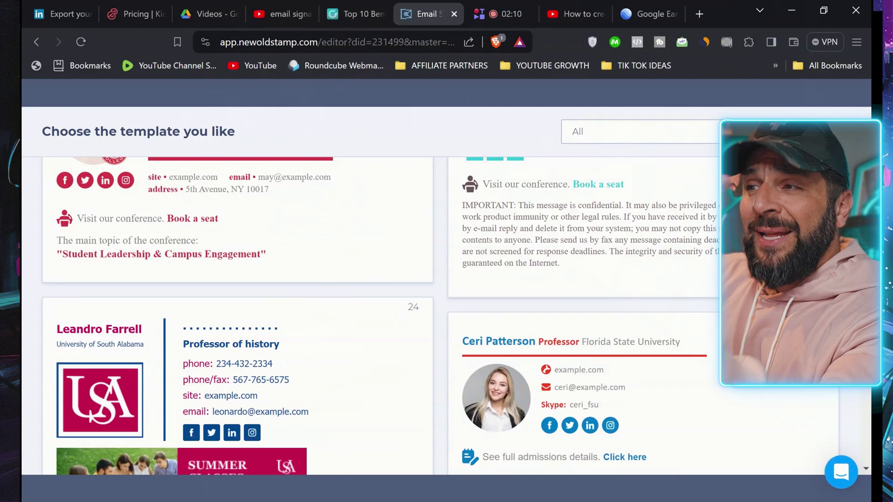
pyautogui.scroll(-5, 511, 255)
pyautogui.scroll(-5, 512, 255)
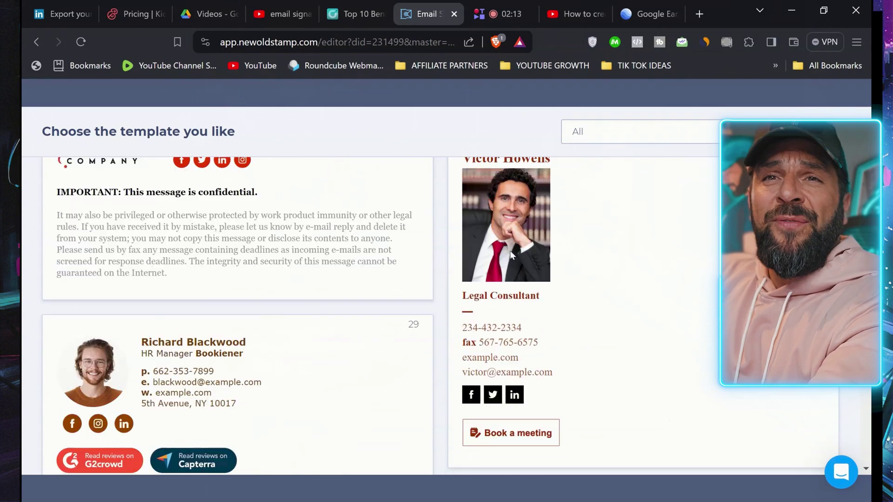
pyautogui.scroll(-5, 512, 255)
pyautogui.scroll(-20, 510, 245)
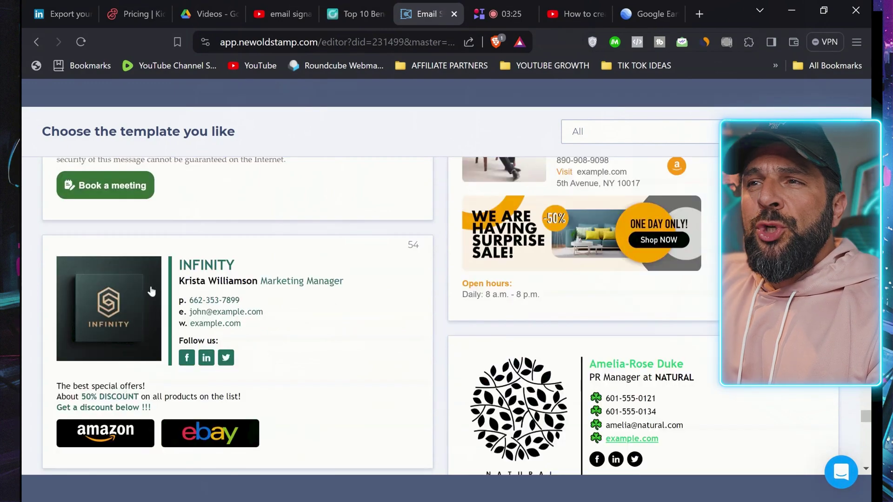
# Step: Start from the INFINITY template, rename the company to SIMPLY DIGITAL and begin entering the owner's name
pyautogui.click(149, 288)
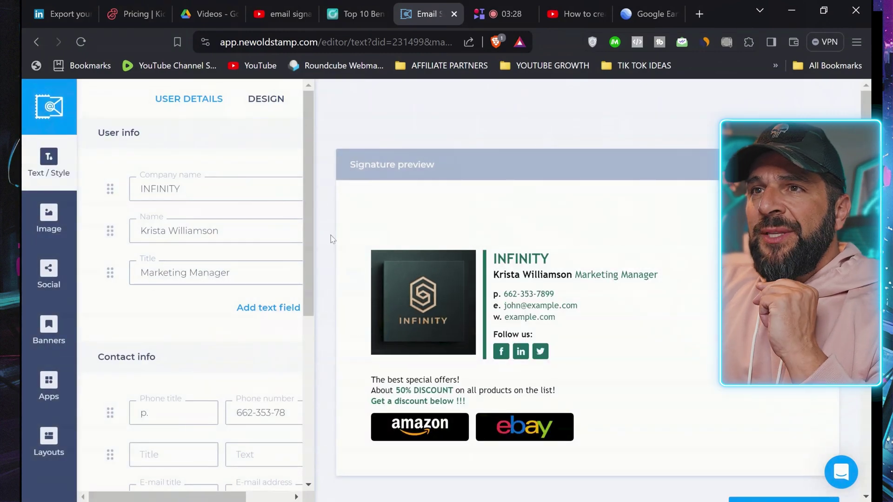
pyautogui.doubleClick(180, 189)
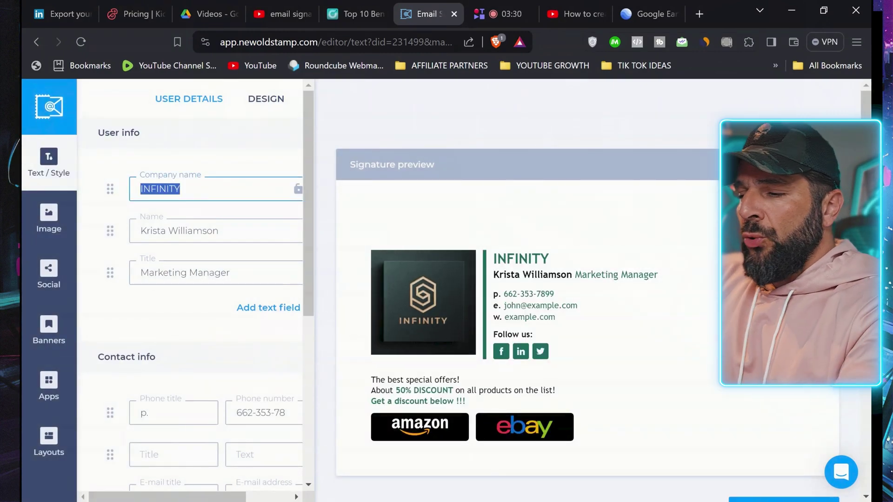
pyautogui.write('SIMO')
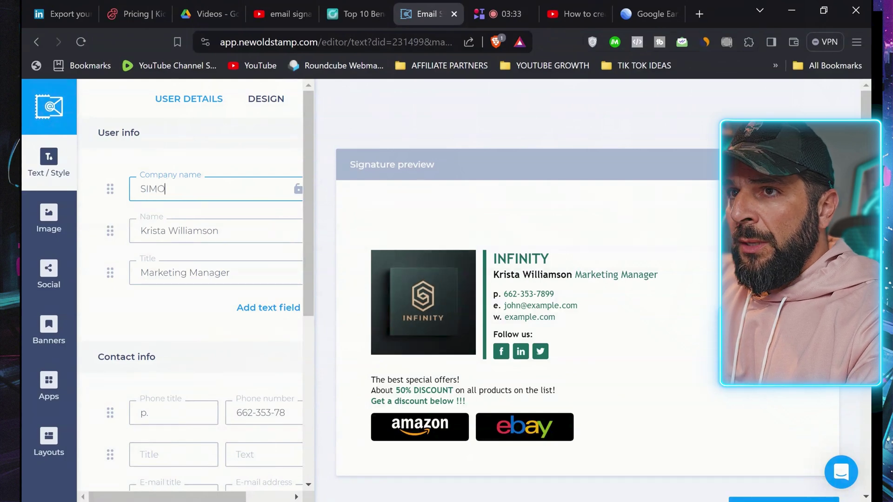
pyautogui.press('BackSpace')
pyautogui.write('P')
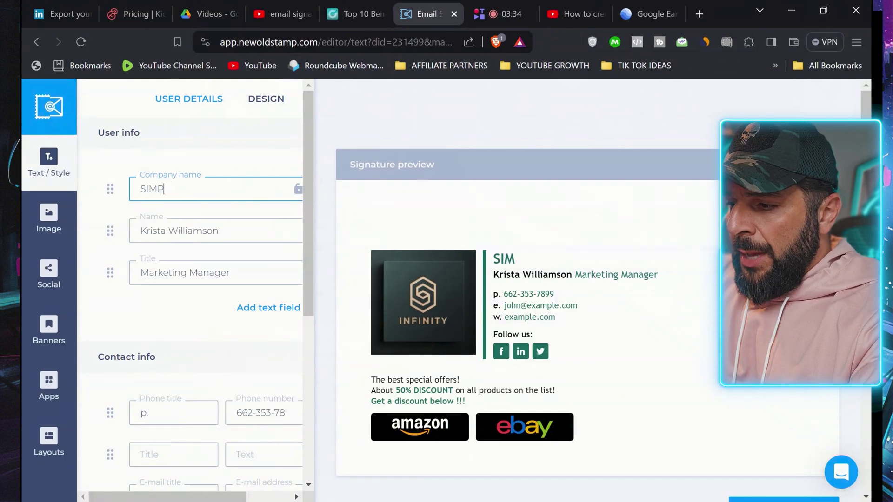
pyautogui.write('LY DIGITAL')
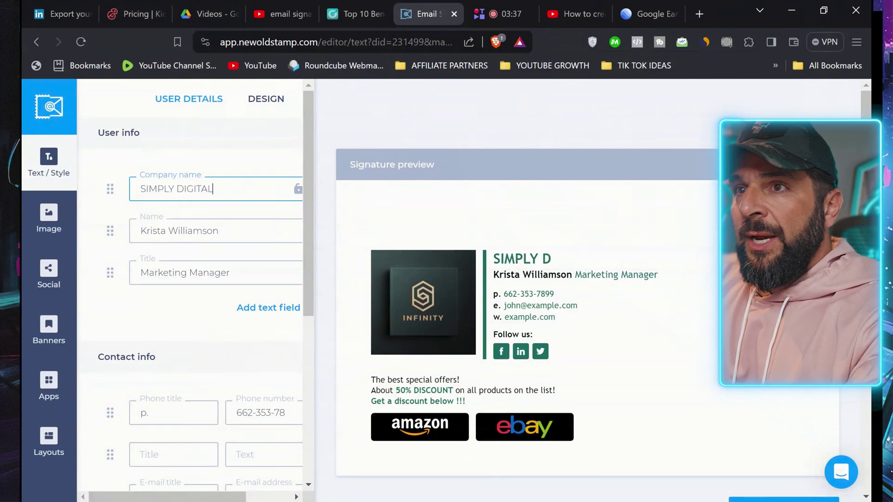
pyautogui.press('Tab')
pyautogui.write('K')
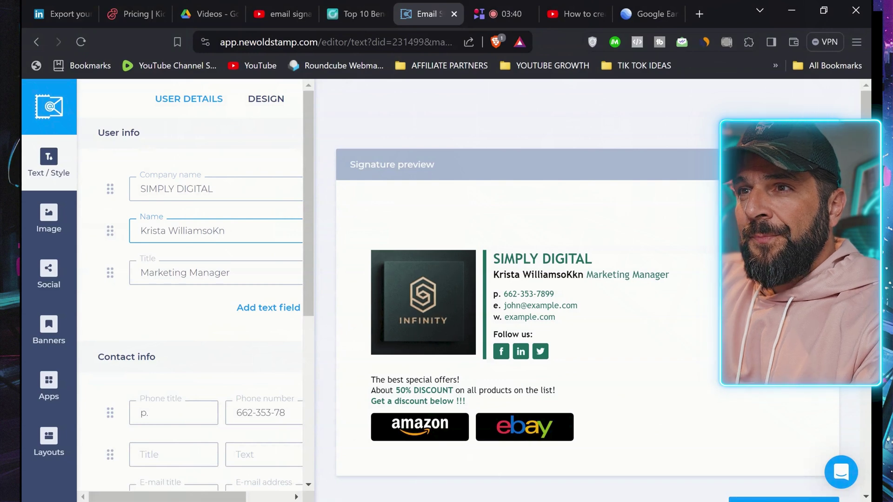
# Step: Set the title to CEO, enter the work e-mail and paste the website link
pyautogui.click(183, 273)
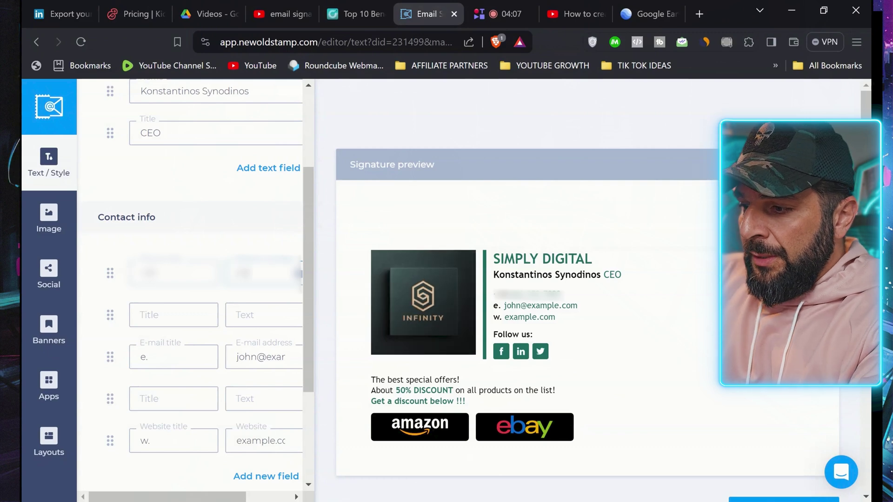
pyautogui.click(168, 357)
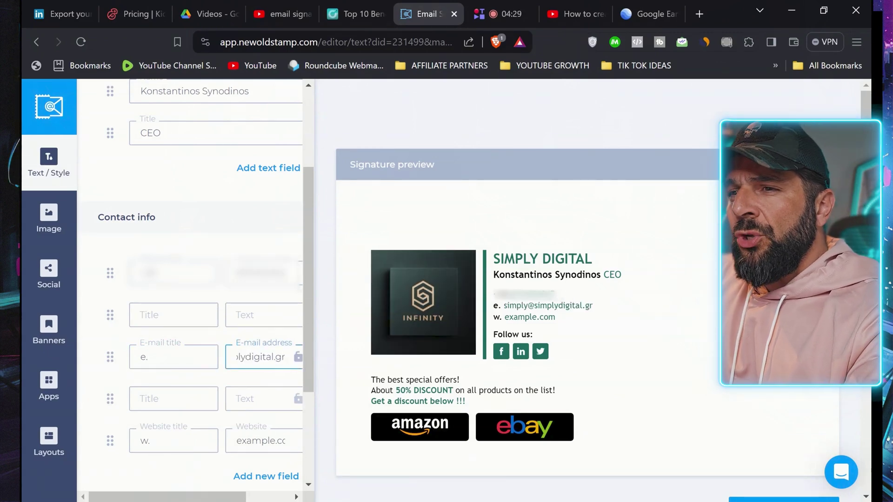
pyautogui.scroll(-3, 264, 240)
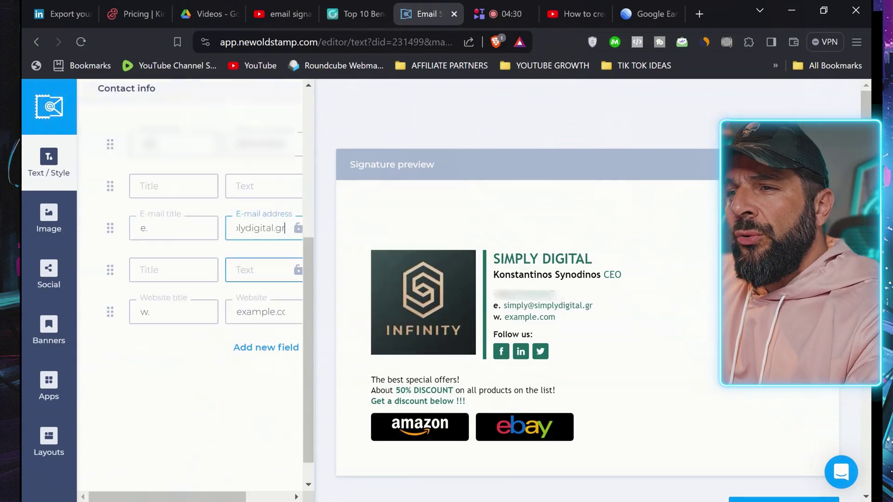
pyautogui.click(500, 355)
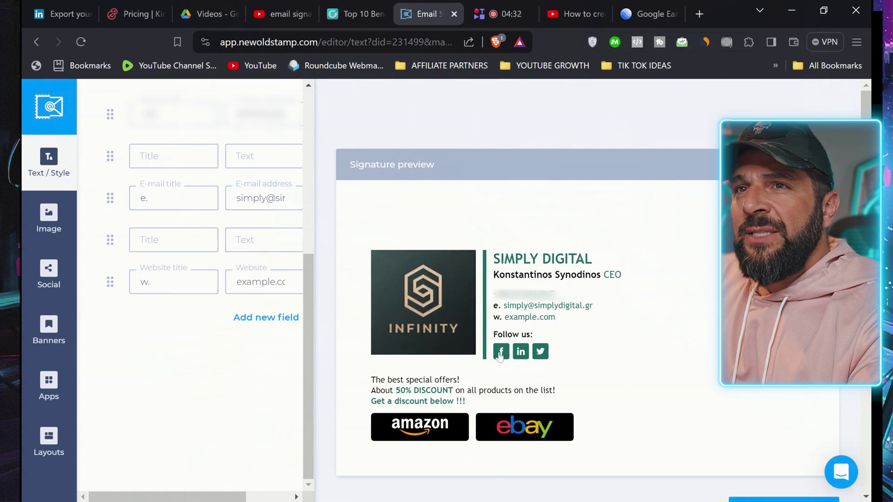
pyautogui.click(141, 282)
pyautogui.write('https://img.newoldstamp.com/r/496566/facebook')
pyautogui.click(51, 224)
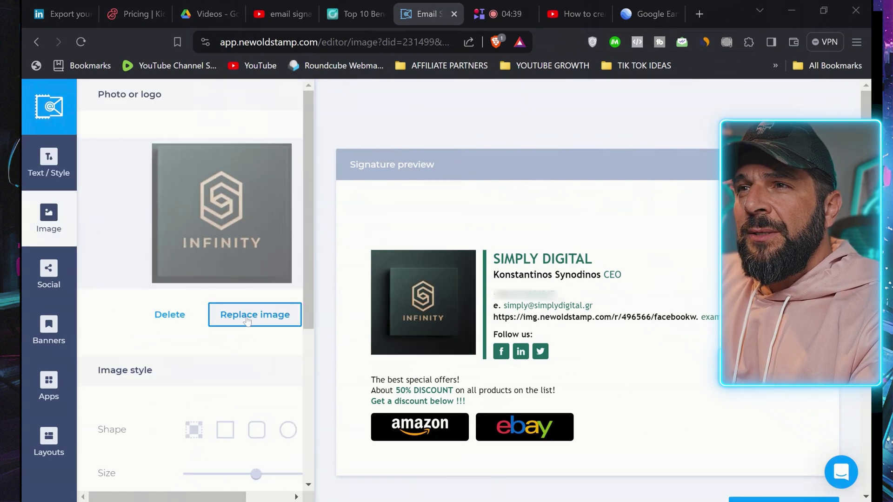
pyautogui.click(247, 316)
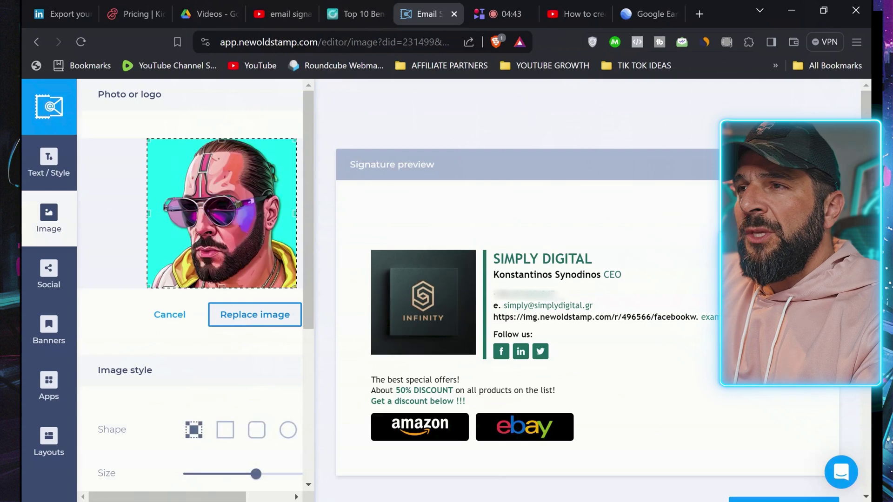
pyautogui.scroll(-5, 190, 279)
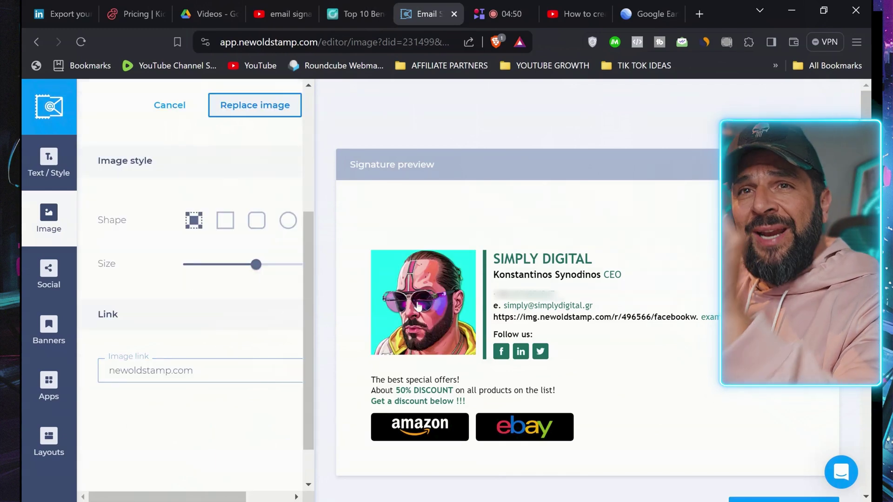
pyautogui.click(177, 370)
pyautogui.hotkey('ctrl', 'a')
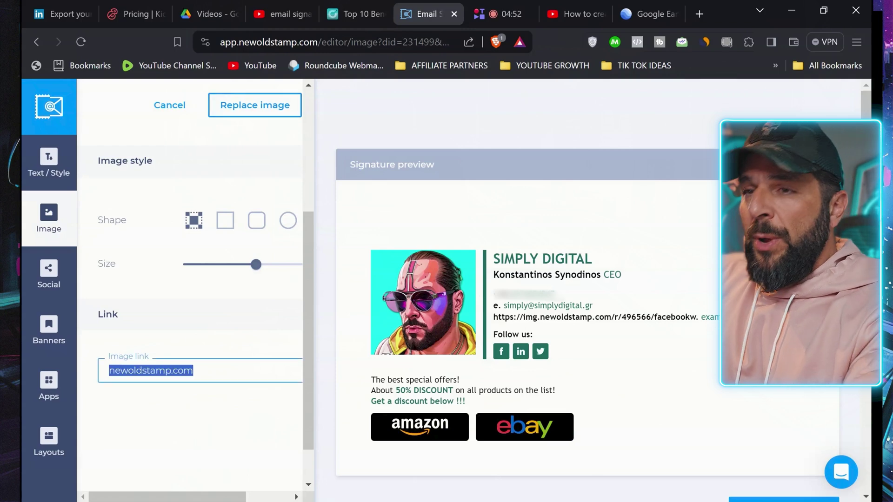
pyautogui.press('BackSpace')
pyautogui.write('www.simplydigital.gr')
pyautogui.moveTo(256, 264); pyautogui.dragTo(253, 265)
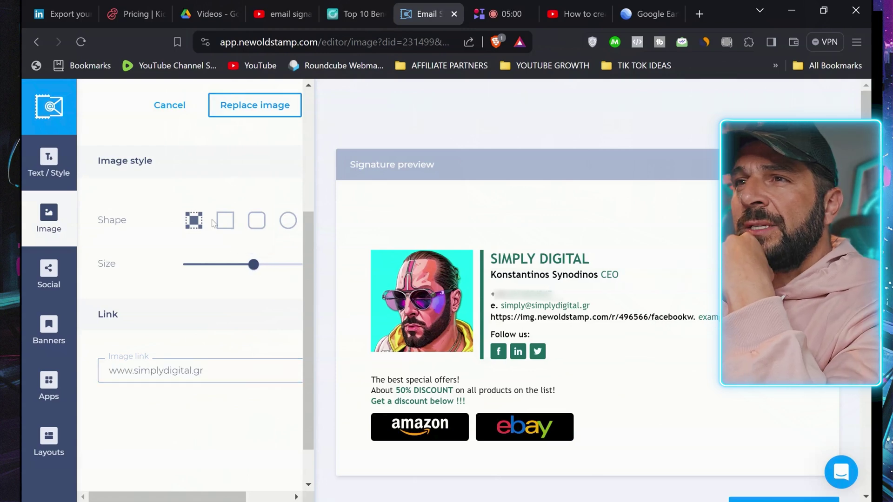
pyautogui.click(225, 221)
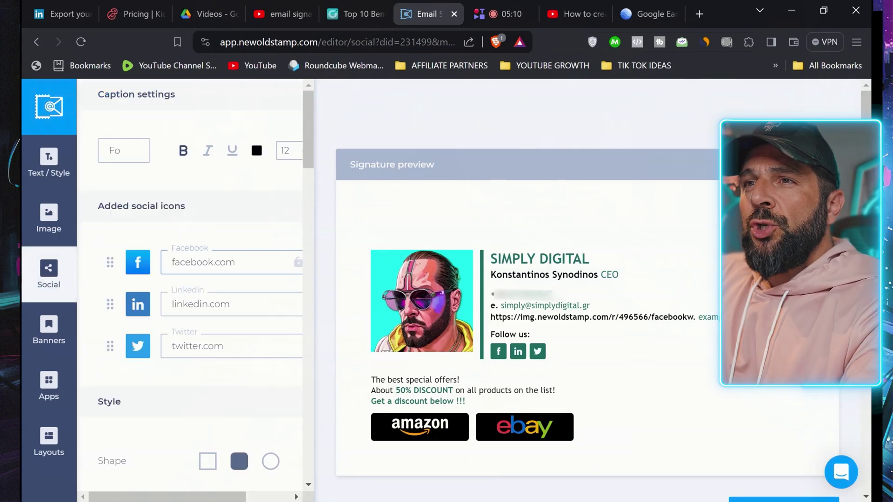
# Step: Replace the placeholder Facebook link with the owner's Facebook profile address
pyautogui.moveTo(235, 262); pyautogui.dragTo(171, 262)
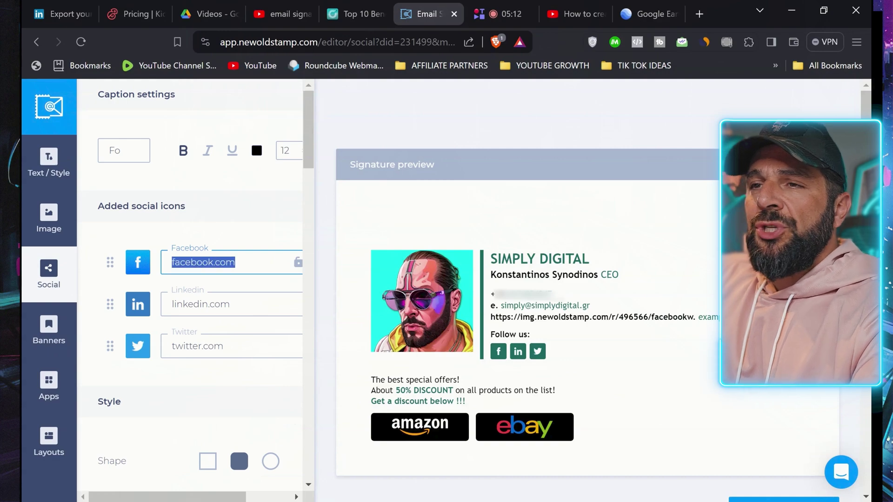
pyautogui.click(697, 12)
pyautogui.write('fa')
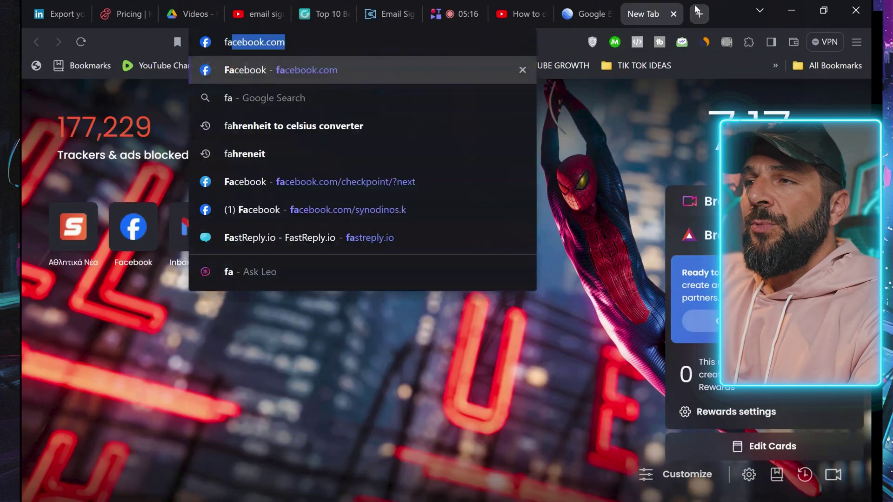
pyautogui.click(347, 209)
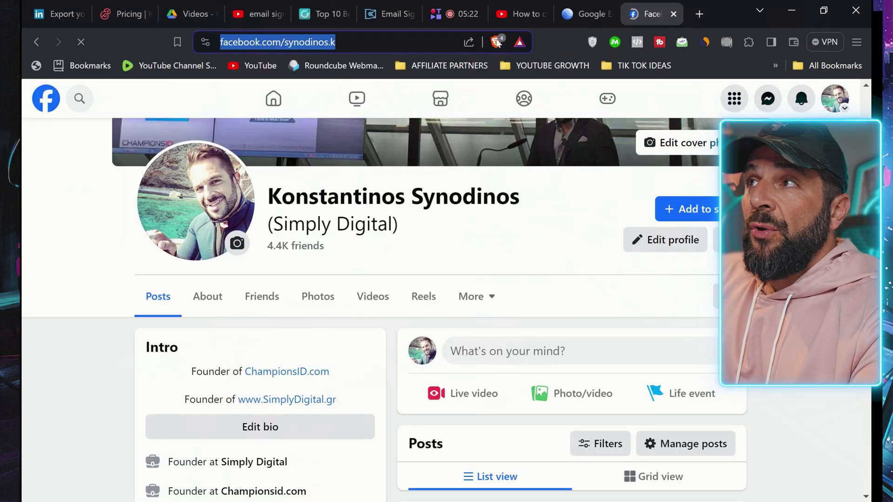
pyautogui.click(386, 14)
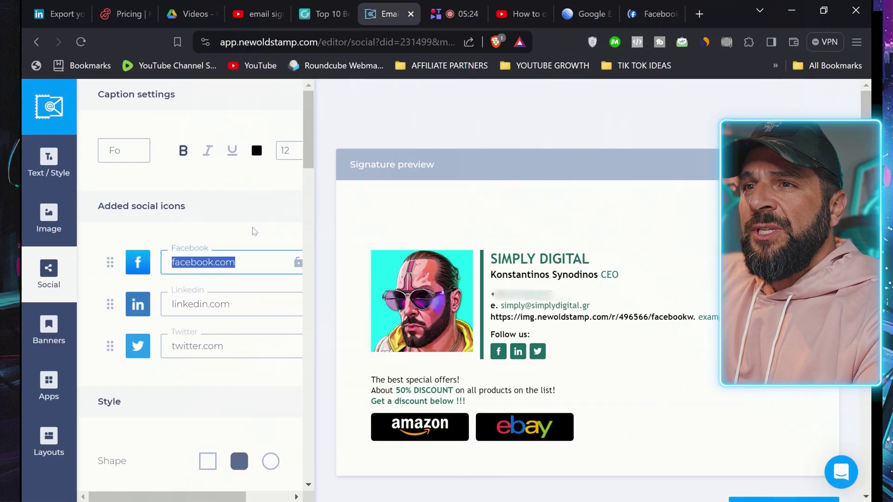
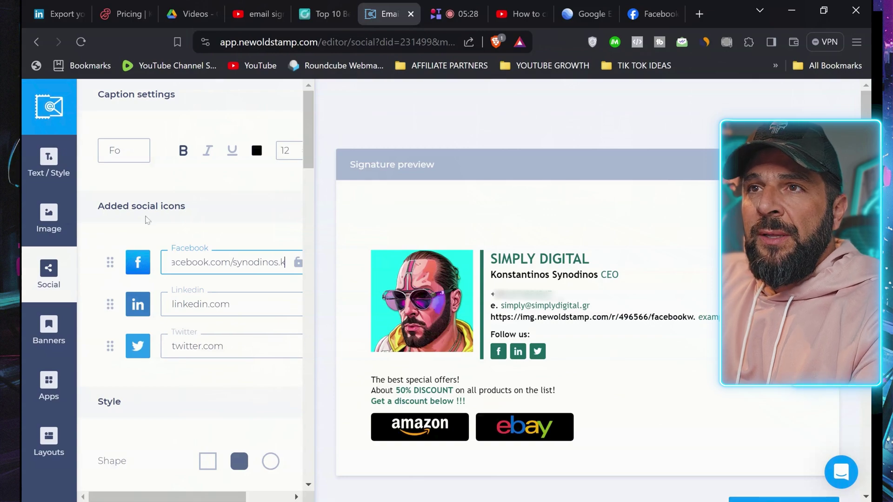
# Step: Move past the social icons list to the Banner Settings
pyautogui.scroll(-7, 200, 332)
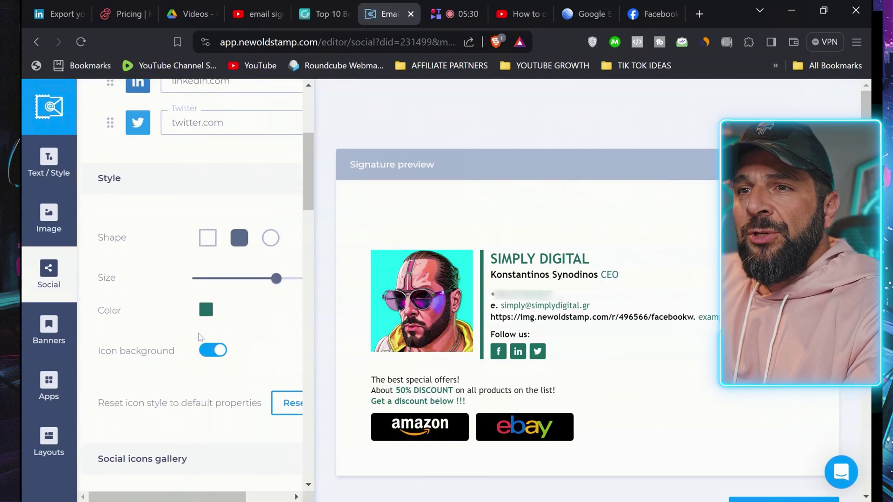
pyautogui.scroll(-10, 200, 337)
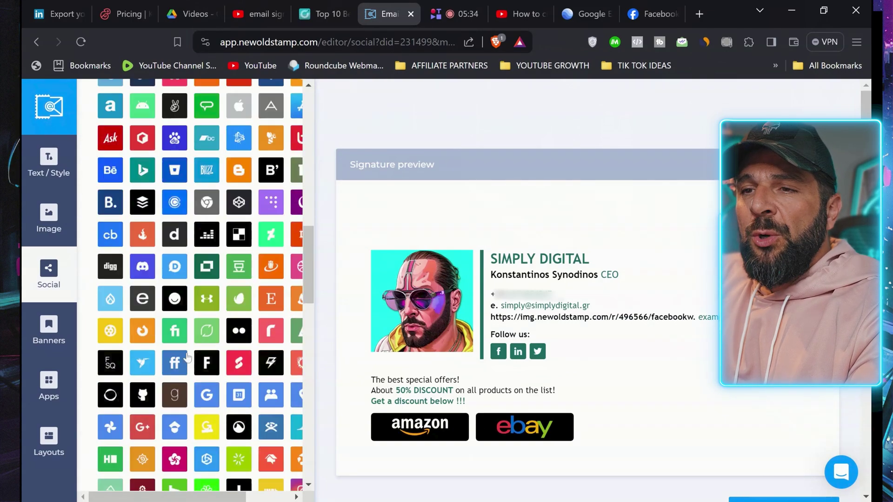
pyautogui.click(49, 330)
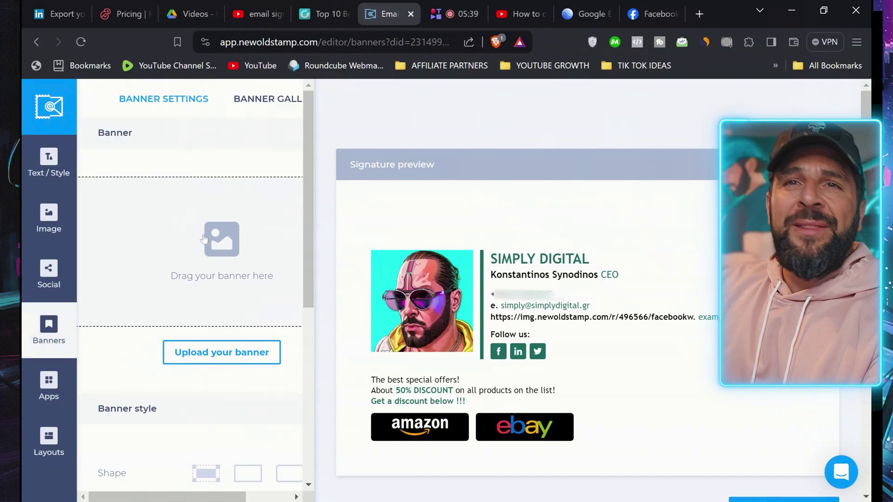
# Step: Upload the collage banner image and check it sits between the contact details and offers text
pyautogui.scroll(-2, 204, 239)
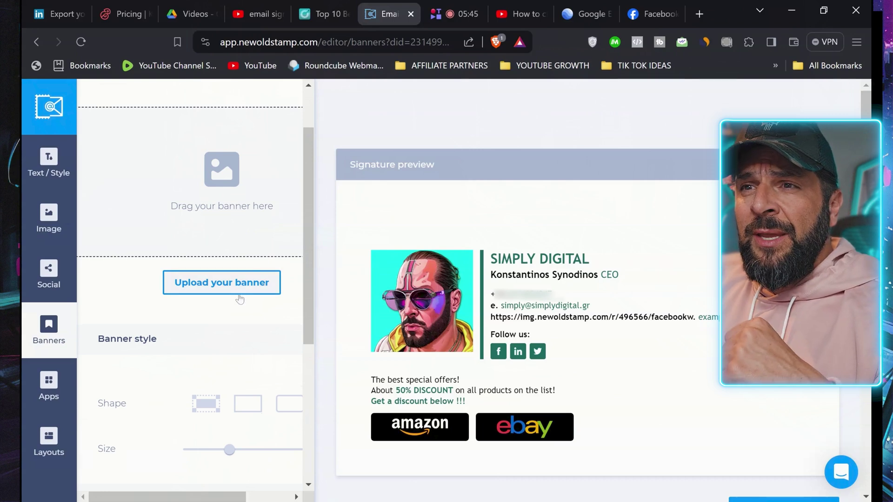
pyautogui.click(240, 297)
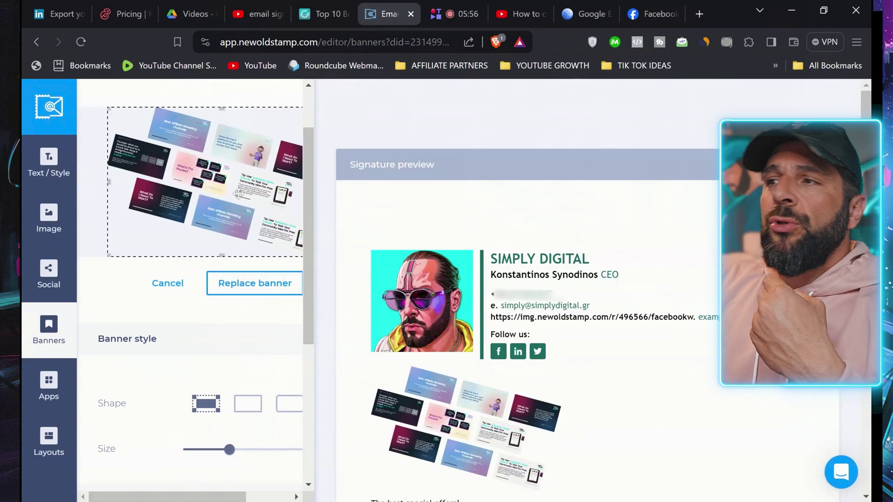
pyautogui.scroll(-2, 444, 405)
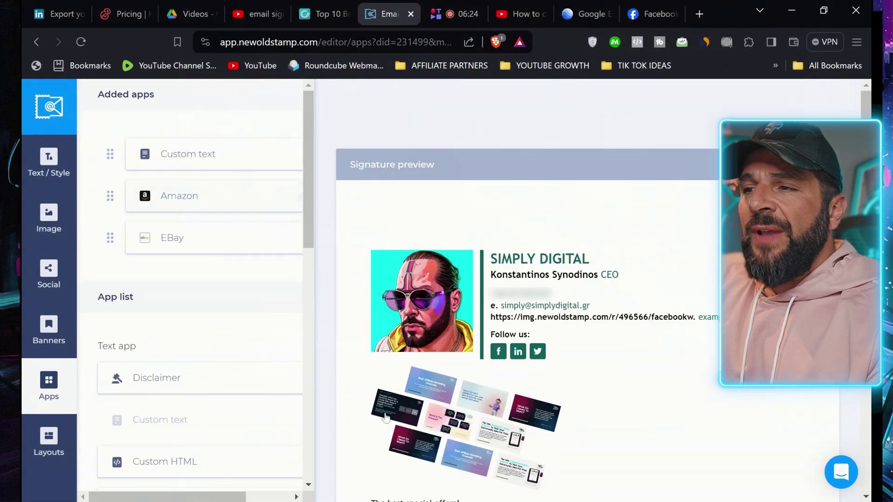
pyautogui.scroll(-3, 385, 419)
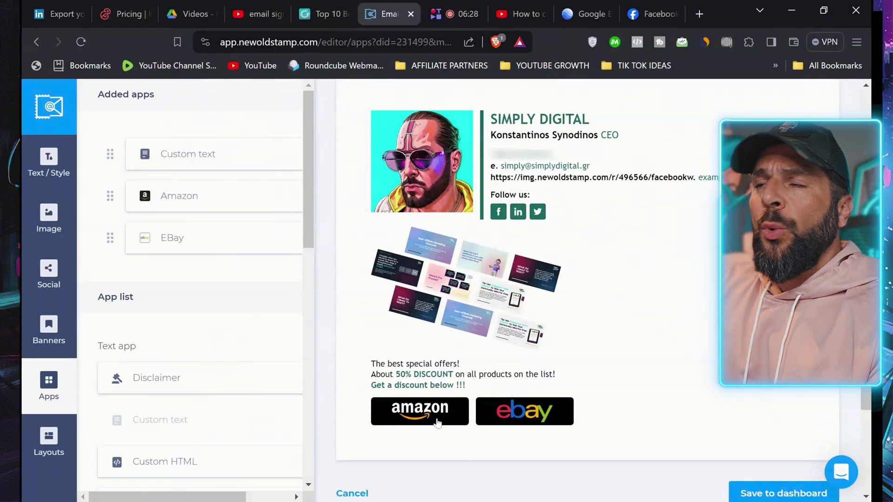
# Step: Look through the Layouts panel's signature layout options before saving to the dashboard
pyautogui.click(49, 442)
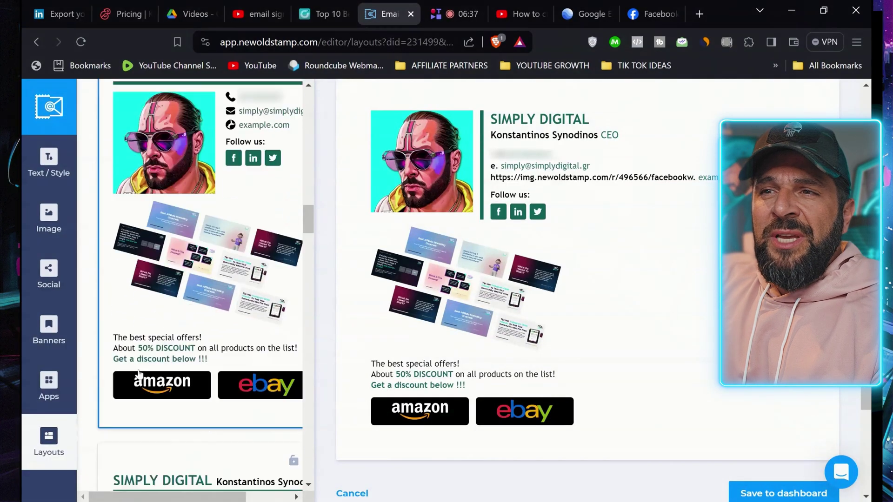
pyautogui.scroll(-8, 139, 374)
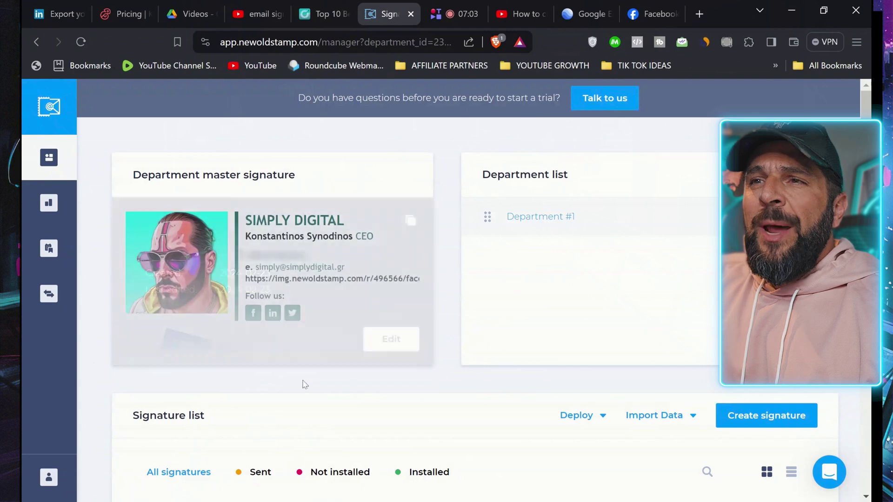
# Step: Check the Sales, Marketing and HR departments and the header-layout master signature on the dashboard
pyautogui.moveTo(292, 350)
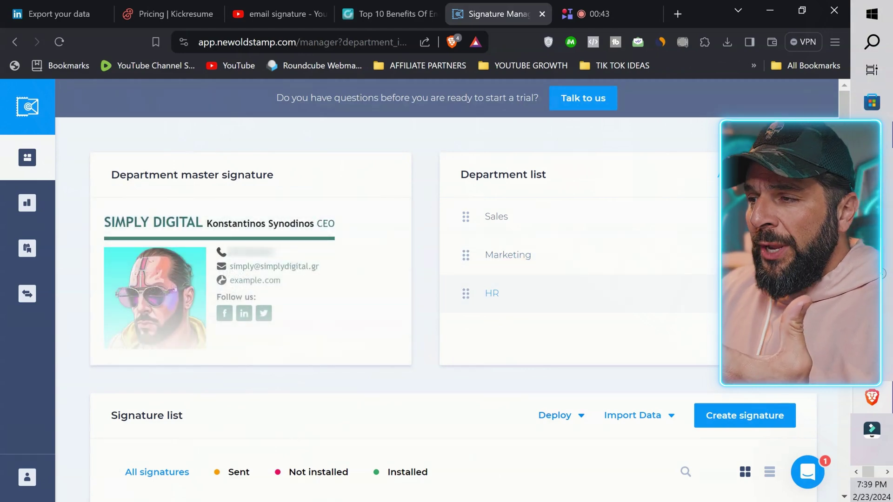
# Step: Deploy the signature to Gmail and start the Google Workspace integration setup
pyautogui.click(555, 416)
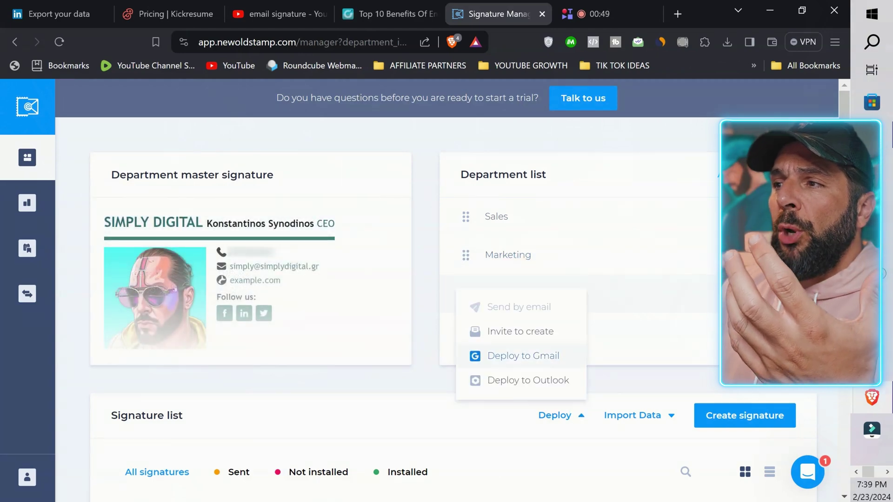
pyautogui.click(519, 356)
pyautogui.click(522, 342)
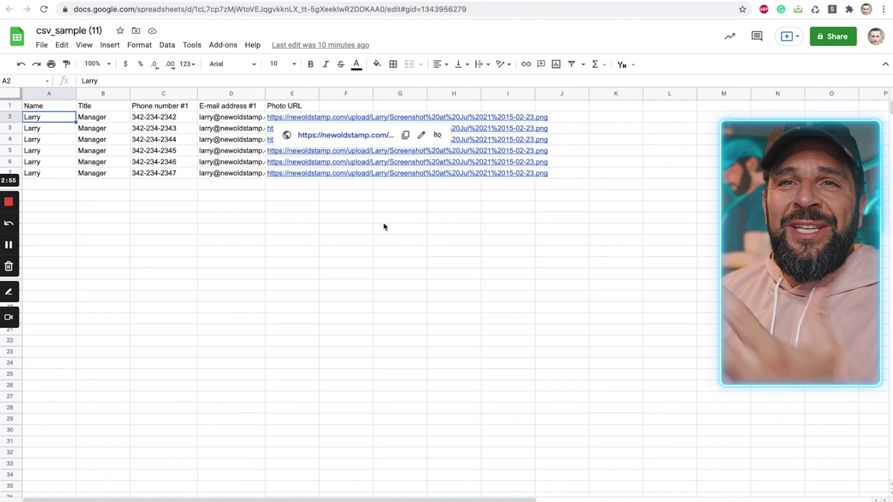
pyautogui.click(520, 235)
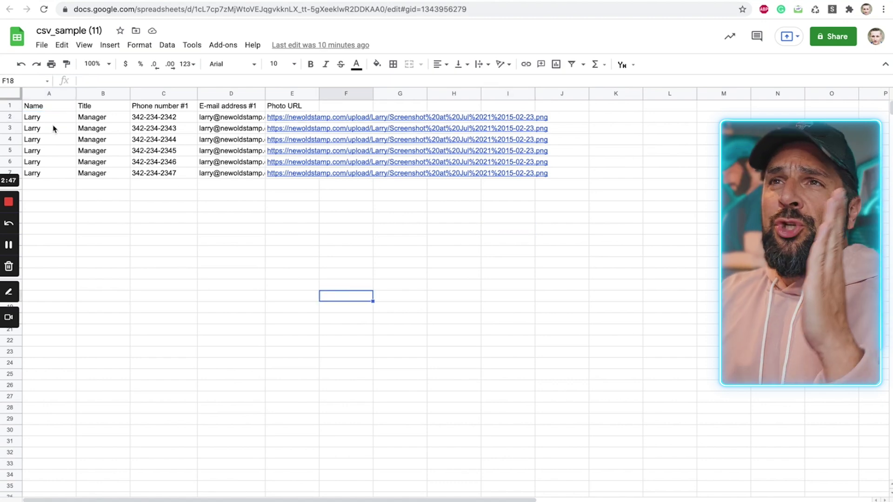
pyautogui.click(46, 120)
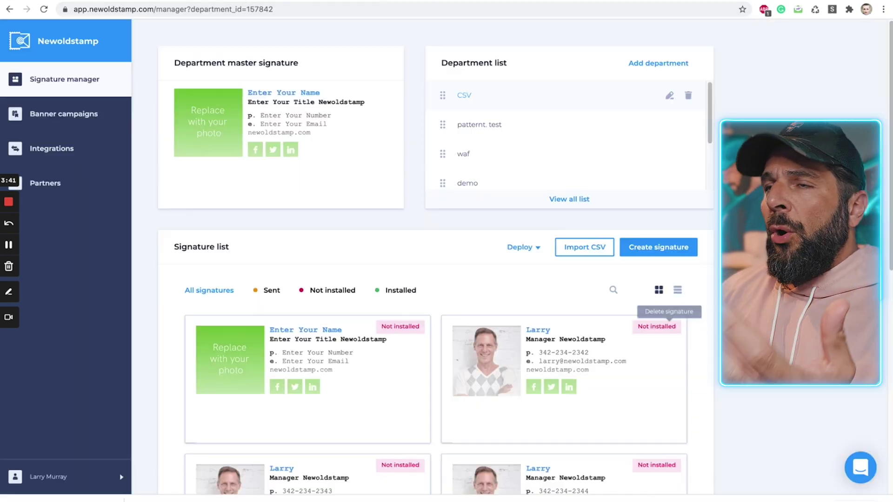
# Step: Review the signatures imported from the CSV in the signature list
pyautogui.scroll(-10, 436, 256)
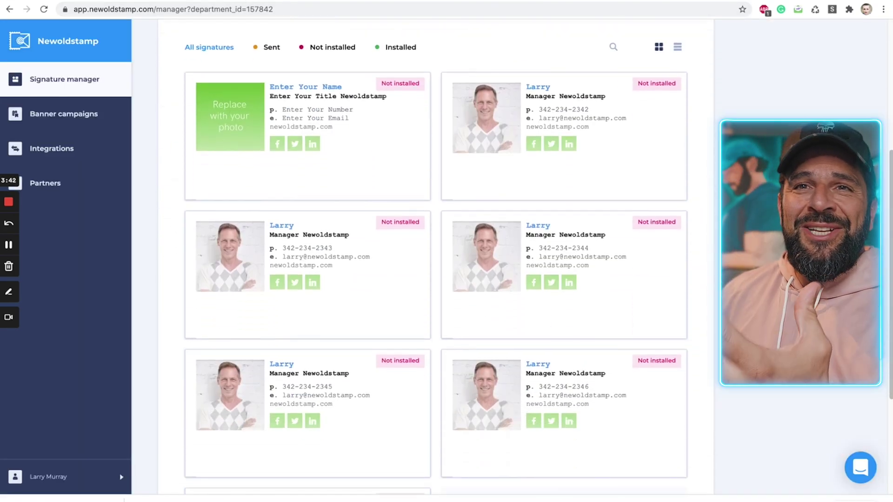
pyautogui.scroll(3, 436, 256)
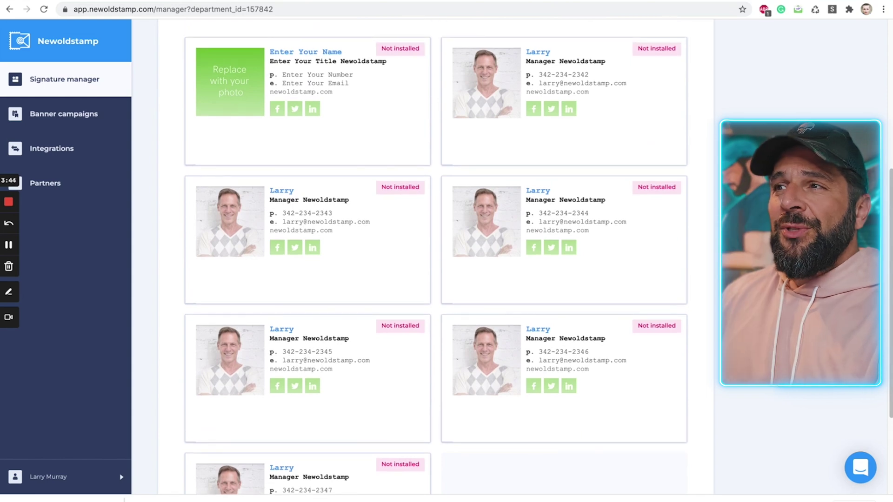
pyautogui.scroll(-3, 436, 255)
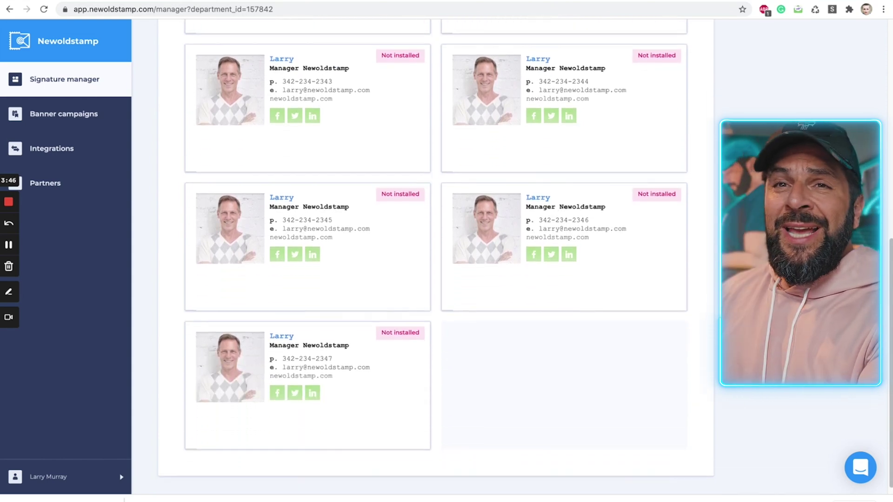
pyautogui.scroll(4, 435, 256)
pyautogui.moveTo(597, 321)
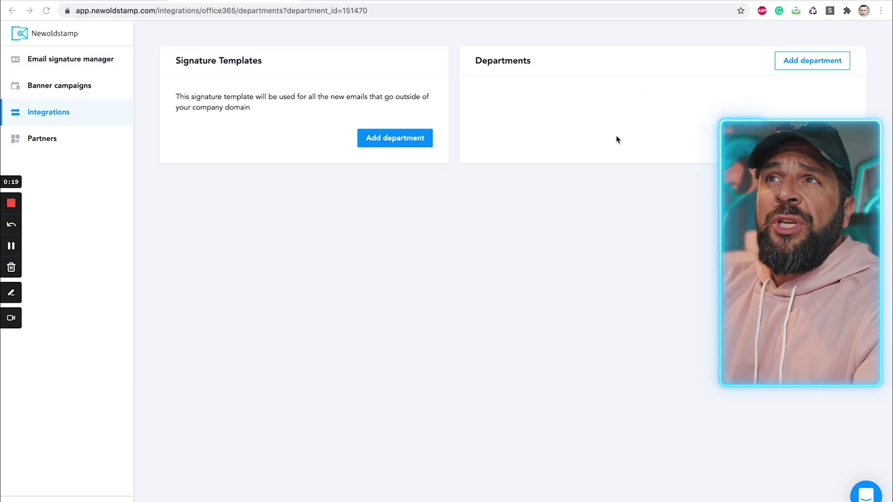
# Step: Add an Office 365 department and highlight the Outbound - New Emails template section in the help article
pyautogui.click(793, 64)
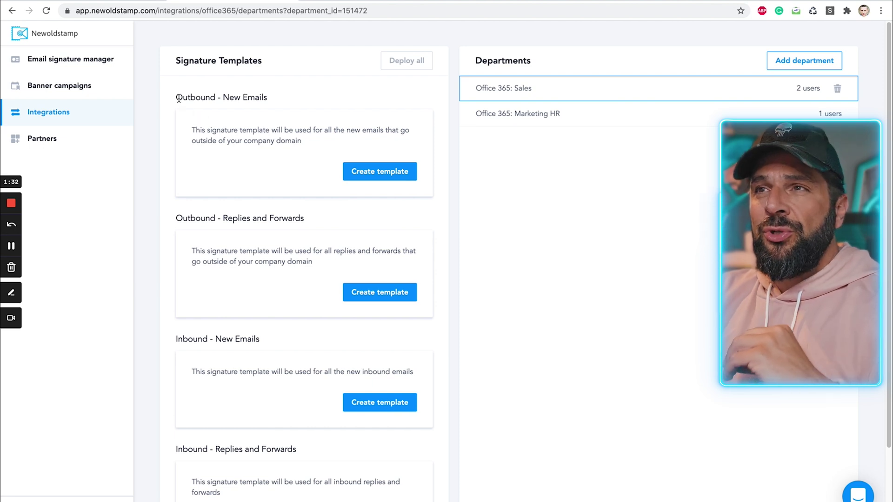
pyautogui.moveTo(175, 98); pyautogui.dragTo(274, 101)
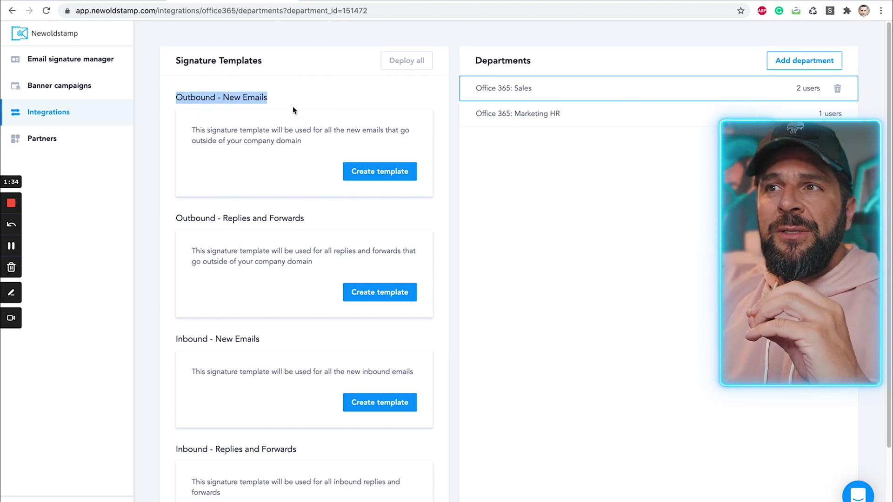
pyautogui.click(287, 136)
pyautogui.scroll(-1, 279, 179)
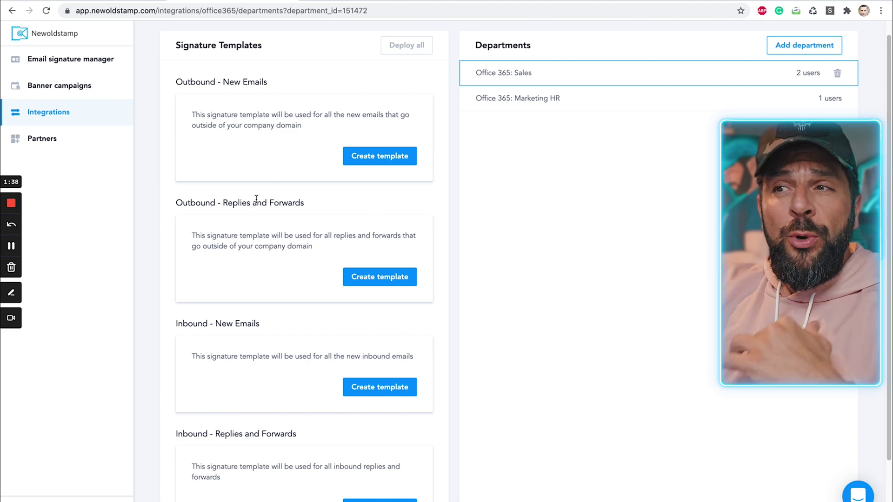
pyautogui.scroll(-1, 256, 199)
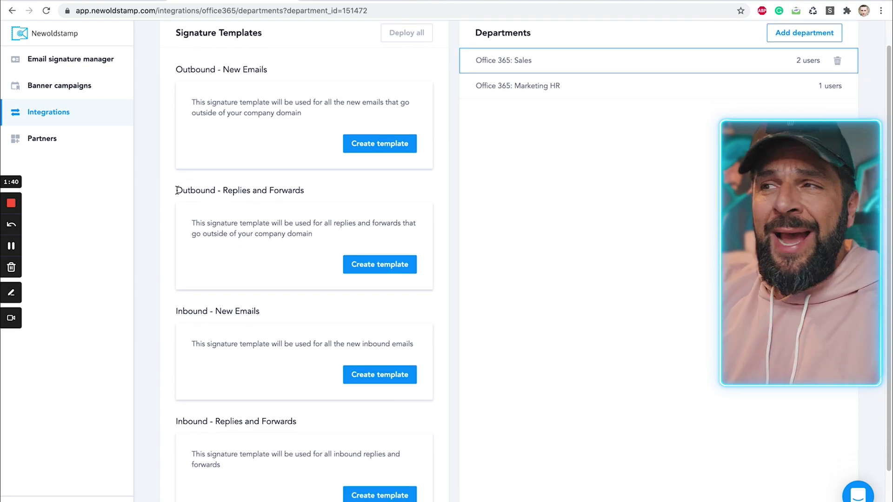
pyautogui.moveTo(176, 190); pyautogui.dragTo(319, 197)
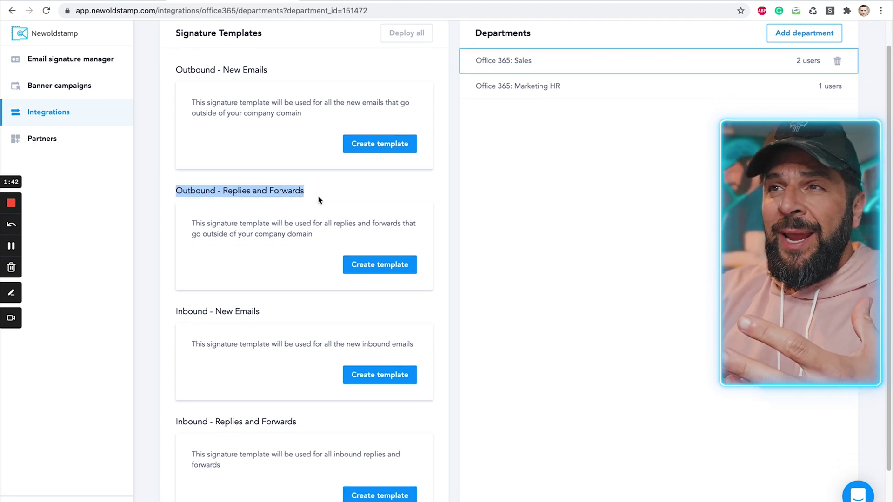
pyautogui.click(325, 193)
# Step: Read further through the Exchange user attributes article, highlighting the Replies and Forwards section
pyautogui.scroll(-1, 312, 233)
pyautogui.scroll(-1, 312, 234)
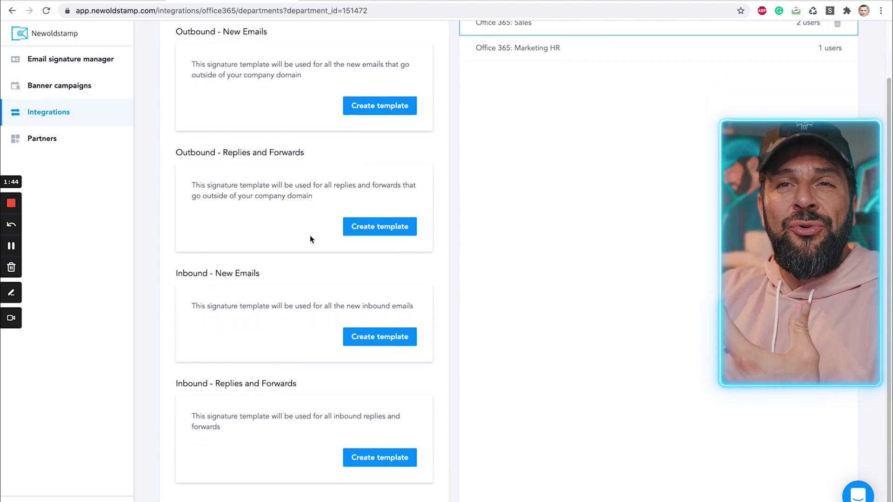
pyautogui.moveTo(223, 152); pyautogui.dragTo(336, 175)
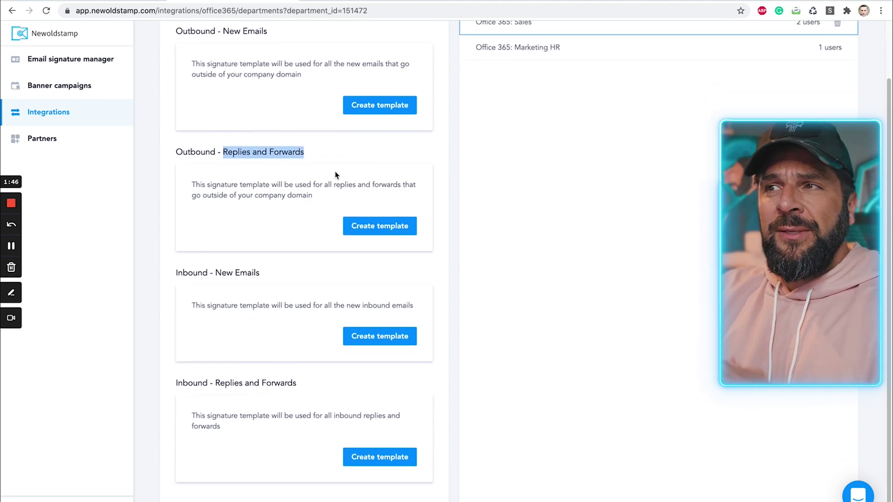
pyautogui.click(336, 175)
pyautogui.scroll(-1, 281, 253)
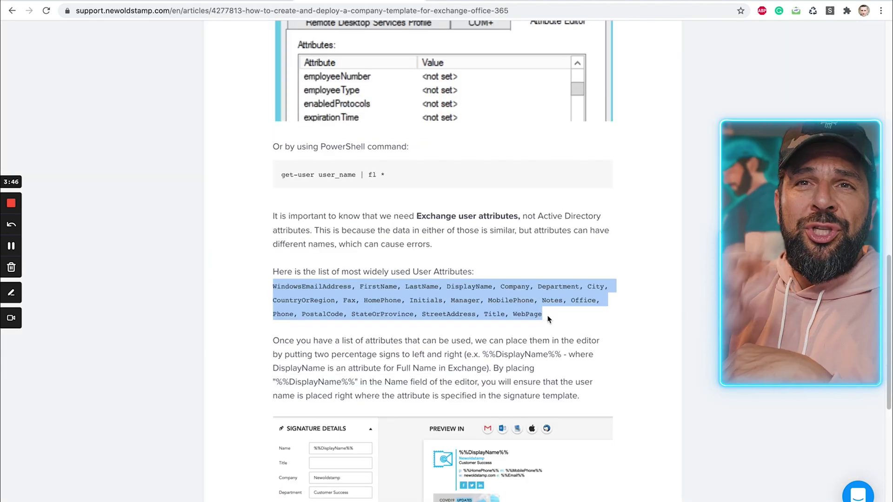
# Step: Use %%DisplayName%% and %%Title%% placeholders in Name and Title, then copy the template to other departments
pyautogui.moveTo(545, 316); pyautogui.dragTo(357, 305)
pyautogui.click(340, 302)
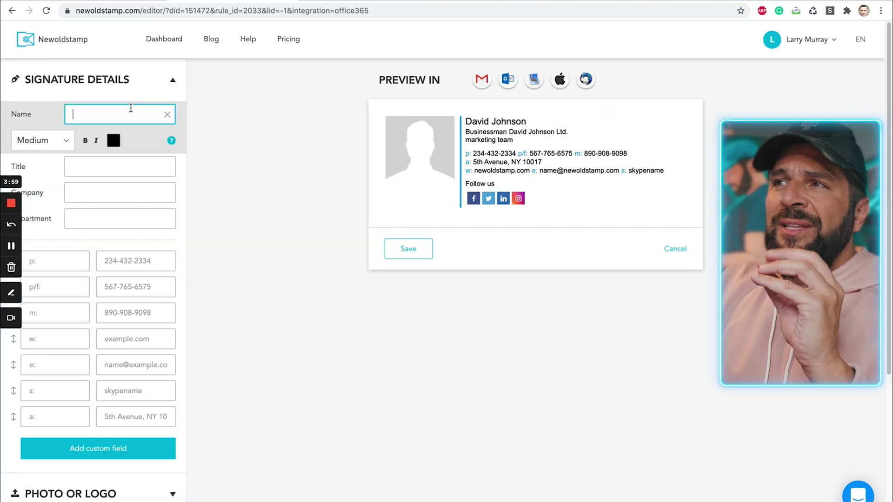
pyautogui.write('%%Title%%')
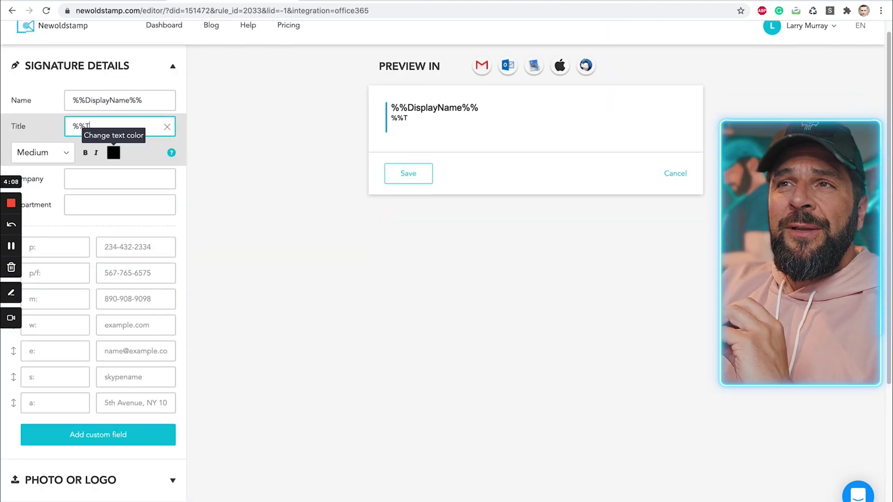
pyautogui.click(128, 188)
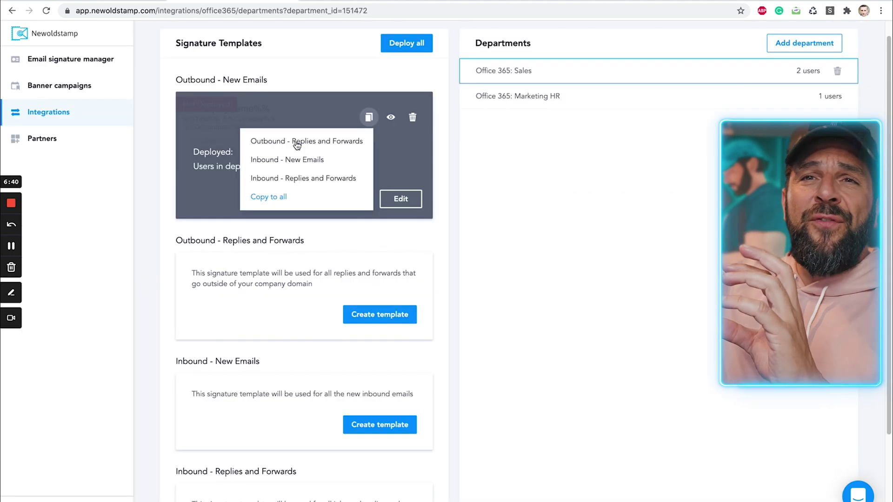
pyautogui.click(297, 143)
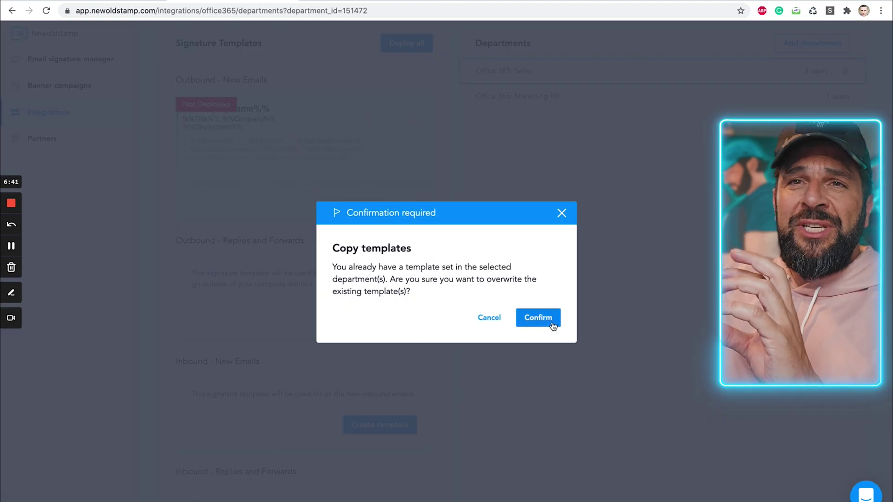